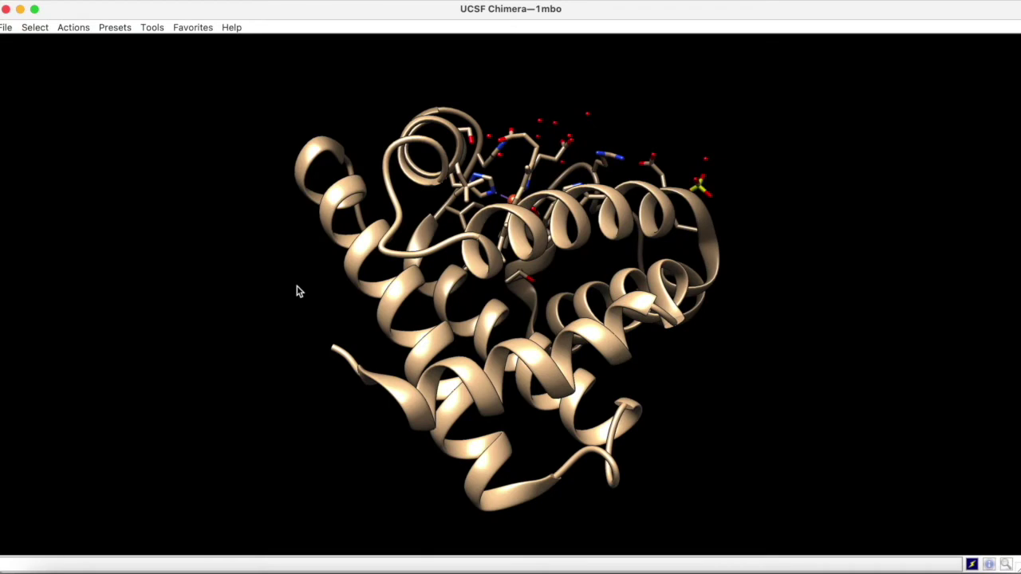
Select the HEM heme residue
click(36, 27)
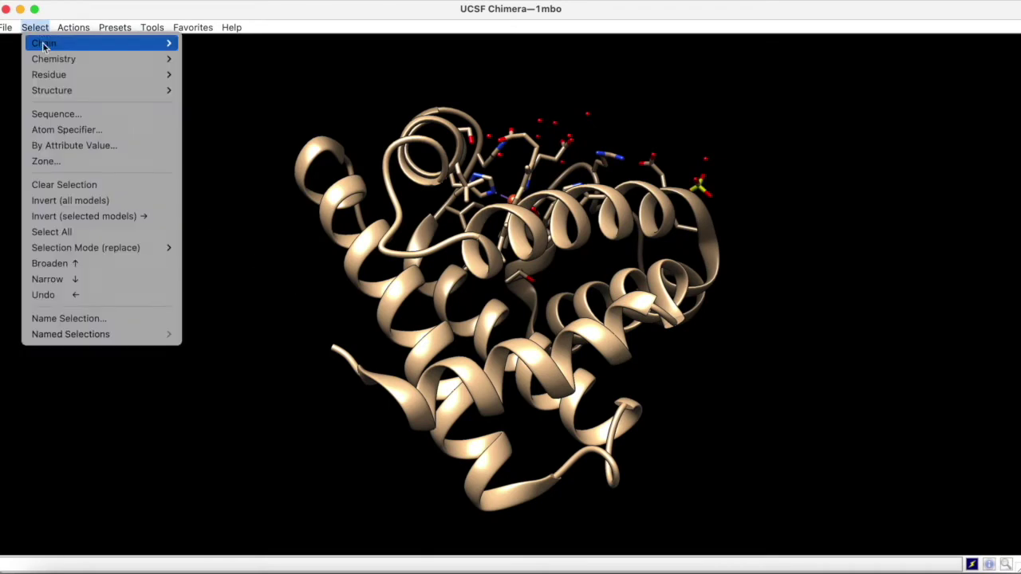
mouse_move(42, 76)
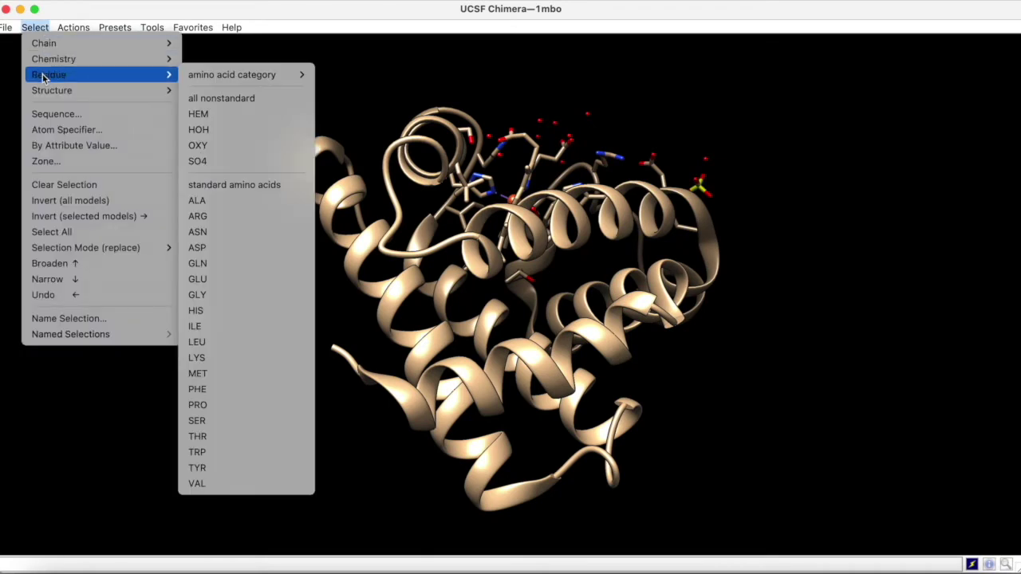
click(210, 115)
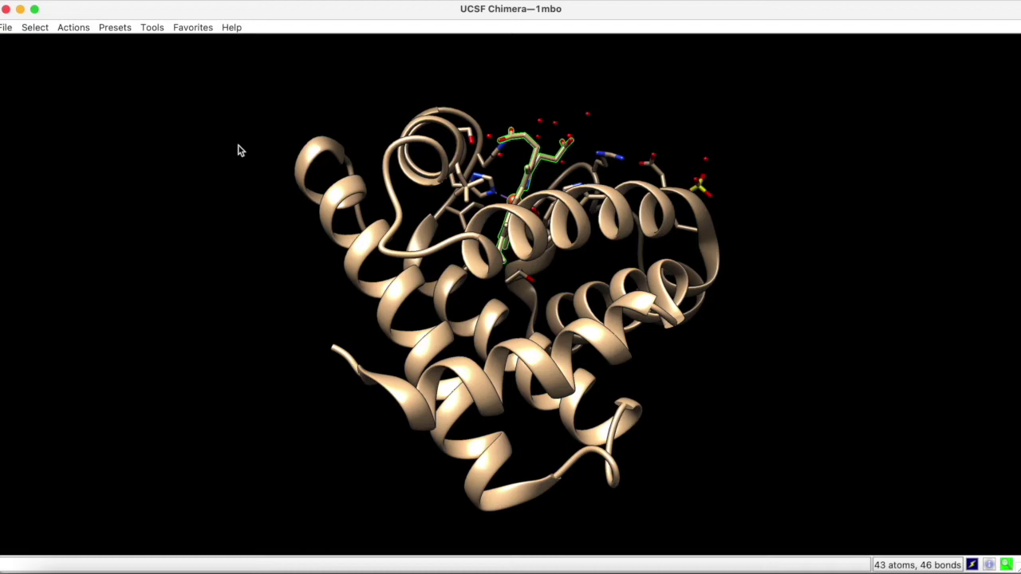
Extend the selection to all complete residues within 5.0 Å of the heme
click(35, 27)
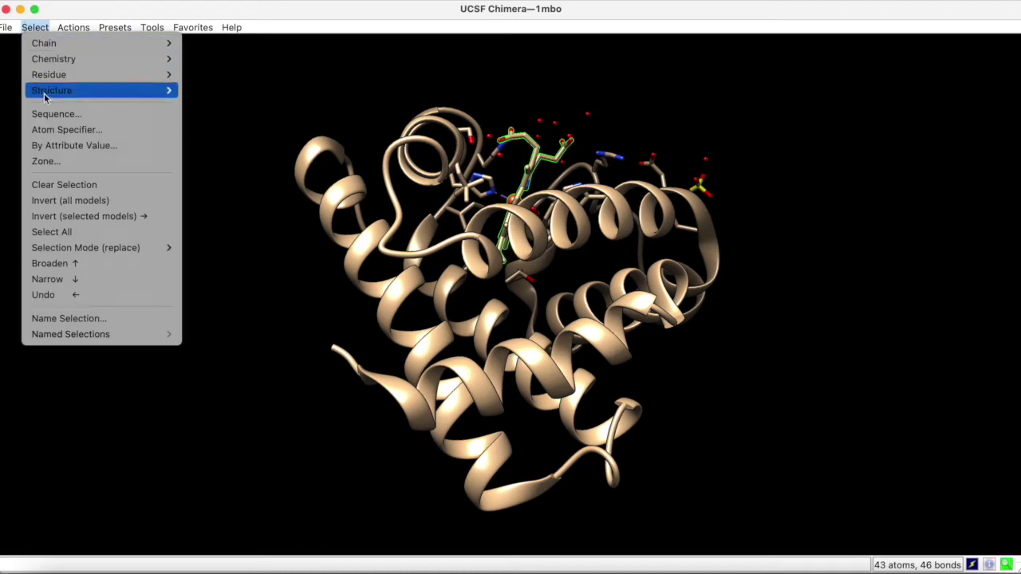
click(42, 160)
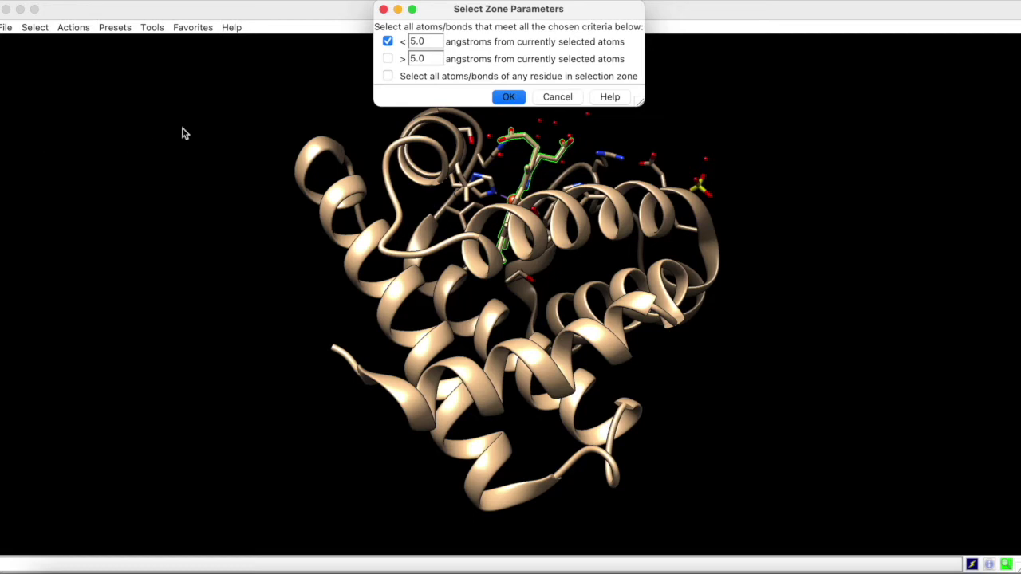
click(420, 41)
click(389, 76)
click(499, 96)
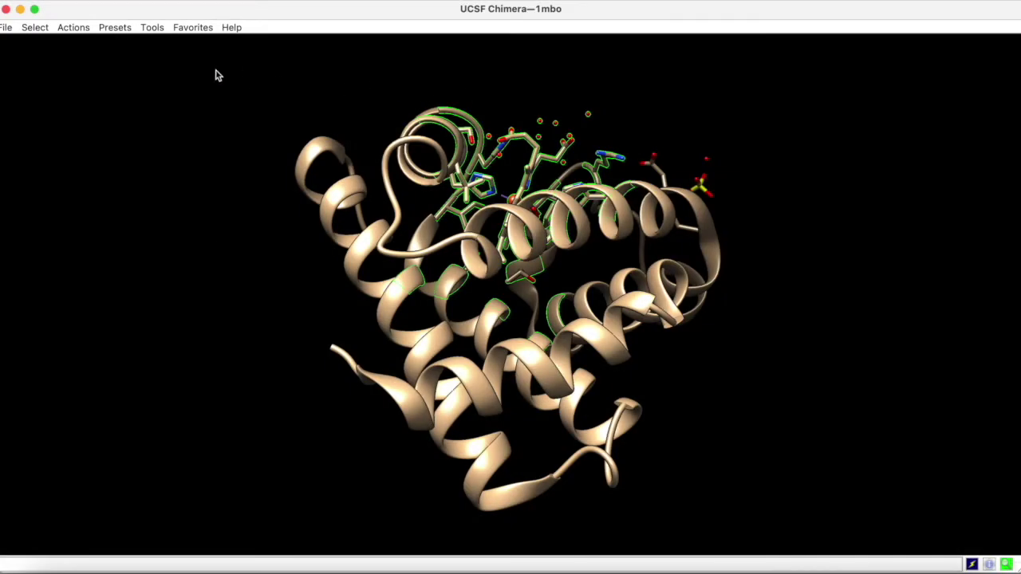
Colour the selected heme-pocket atoms by element, then clear the selection
click(82, 32)
mouse_move(82, 91)
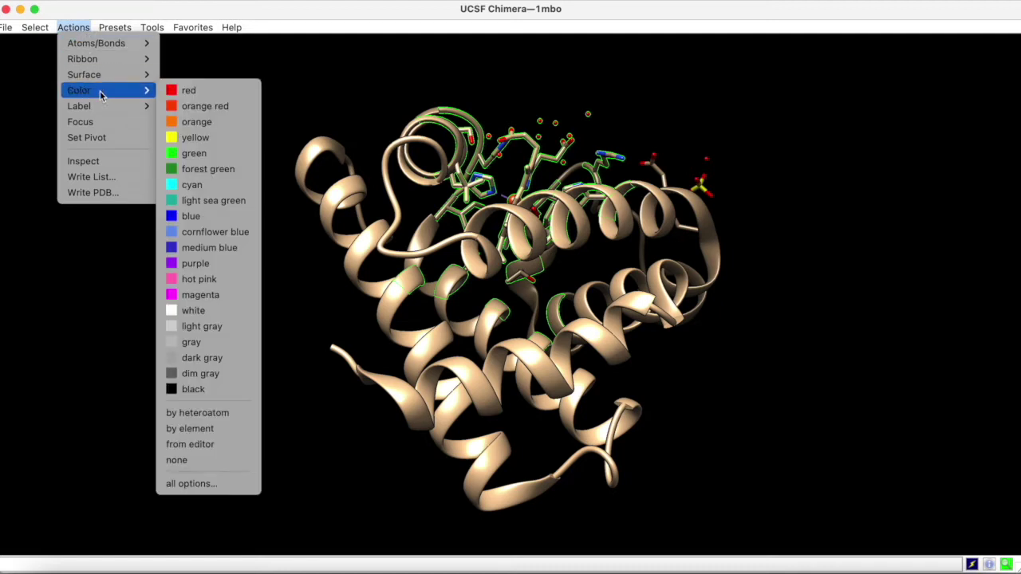
click(199, 428)
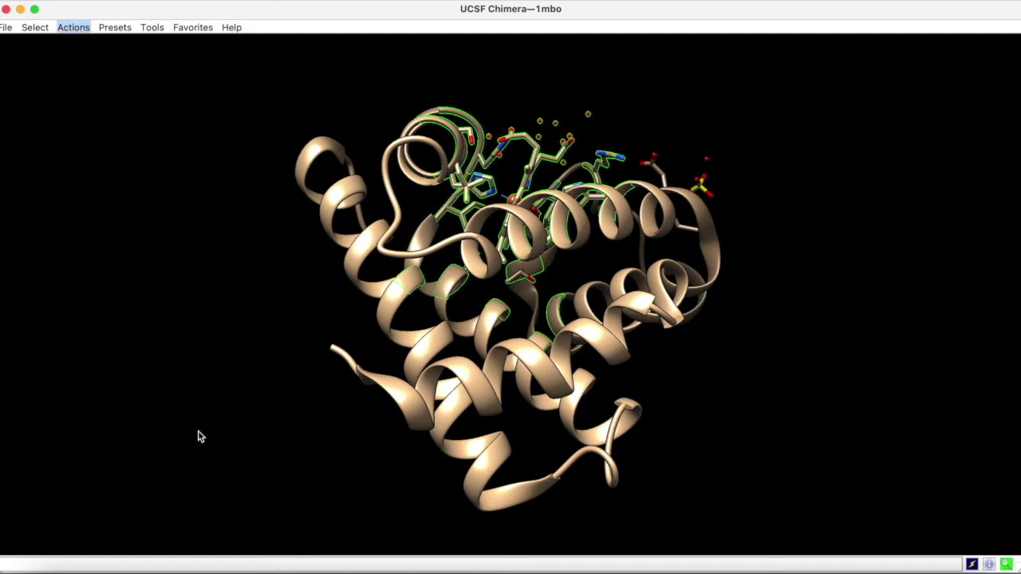
click(37, 28)
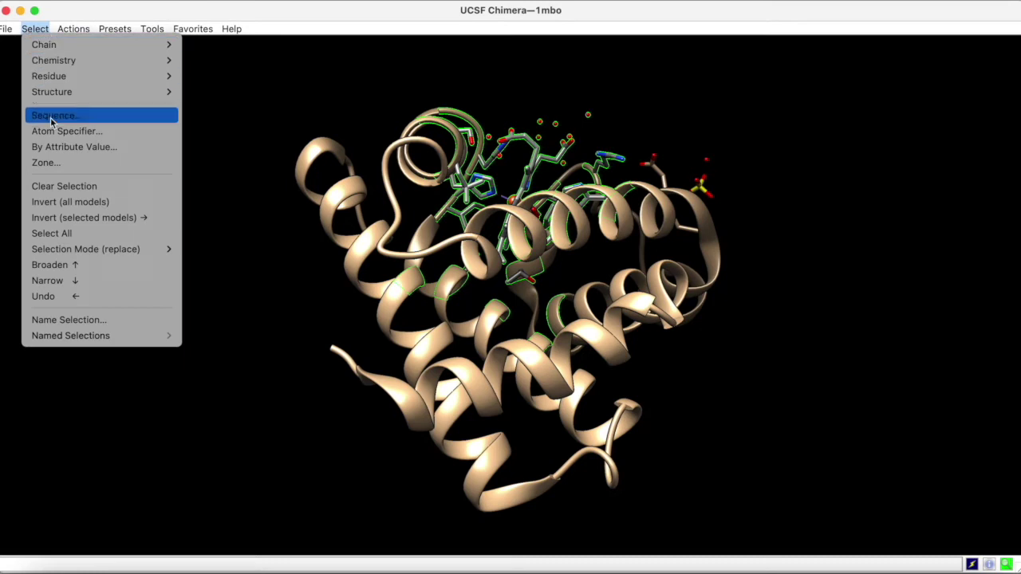
click(54, 188)
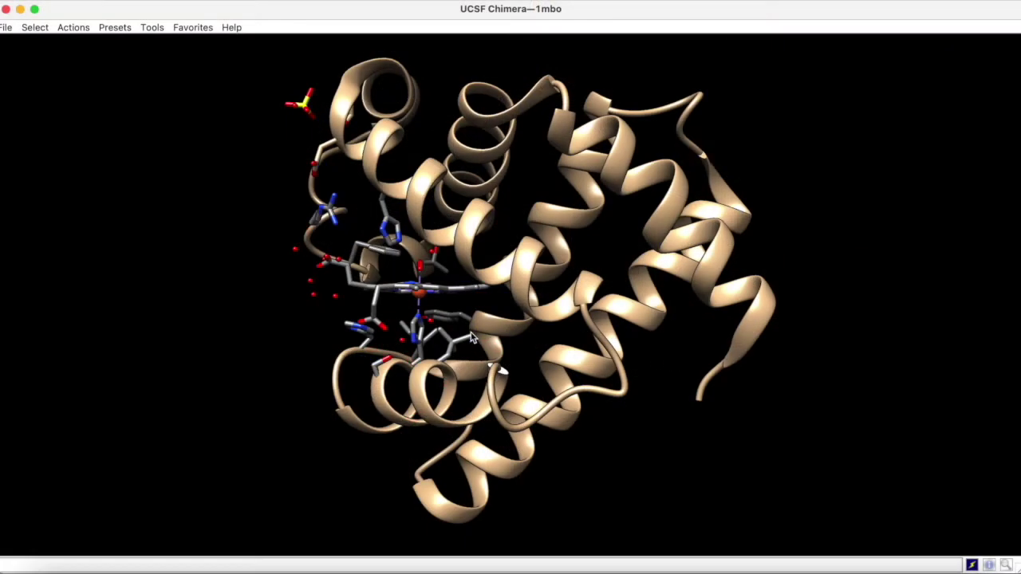
Measure and label the 2.065 Å distance between His 93 NE2 and the heme Fe
ctrl+click(417, 317)
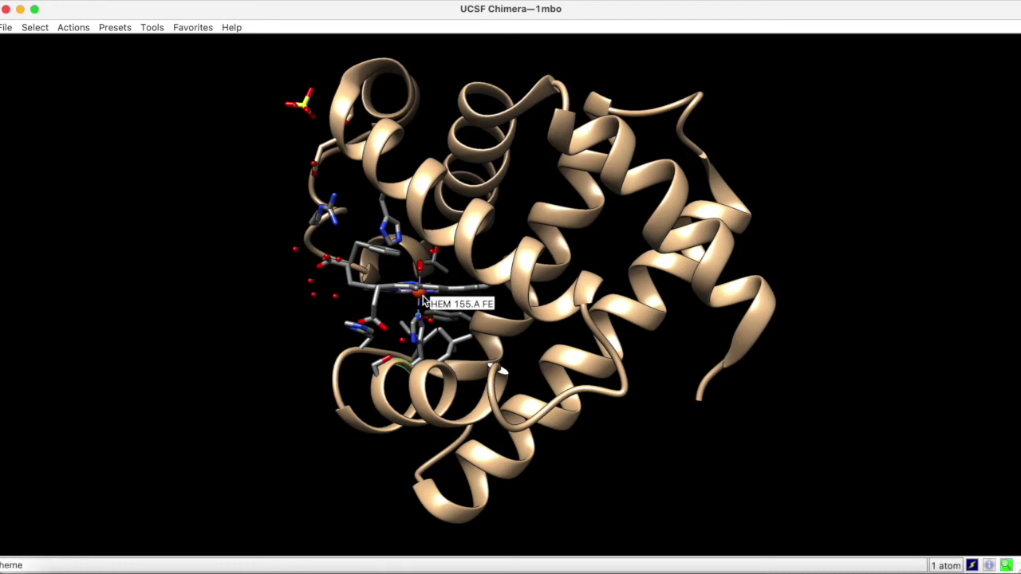
ctrl+shift+click(418, 294)
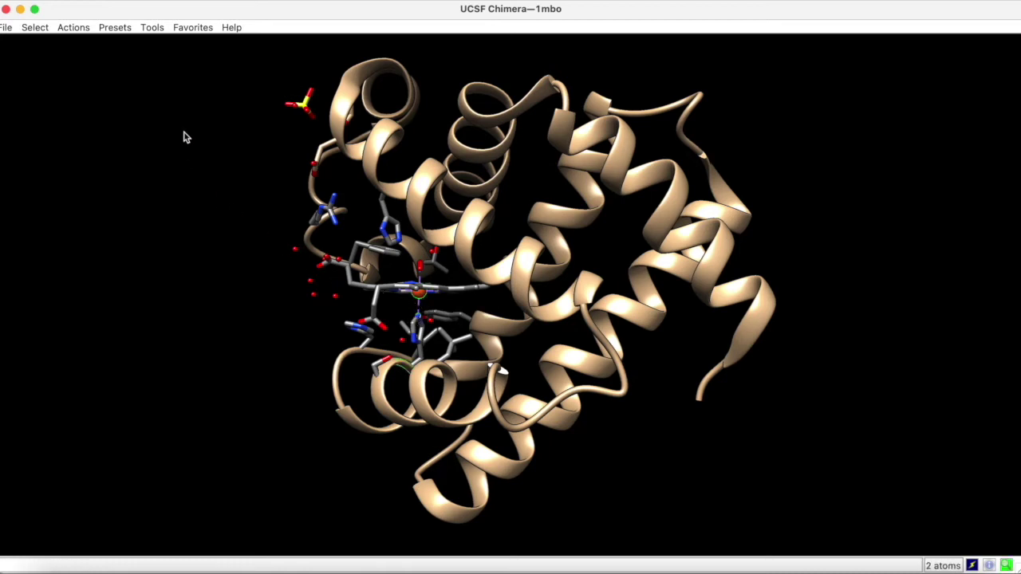
click(153, 27)
mouse_move(161, 45)
mouse_move(163, 95)
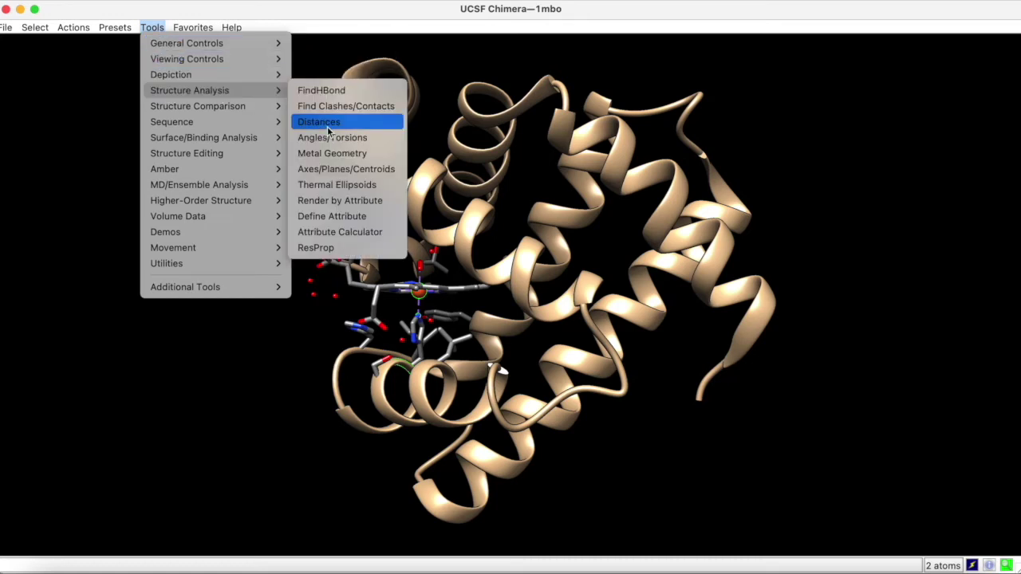
click(325, 125)
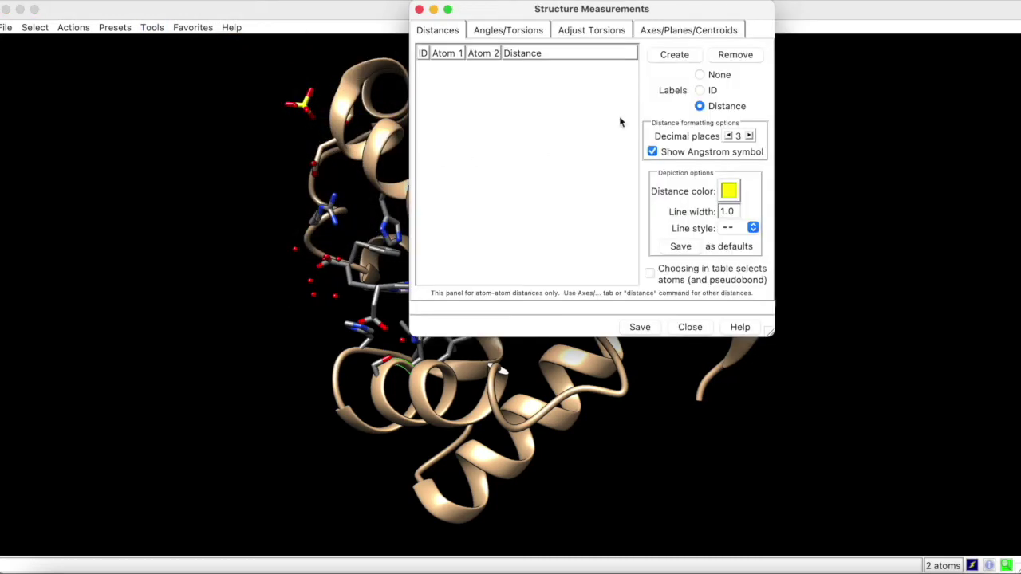
click(675, 57)
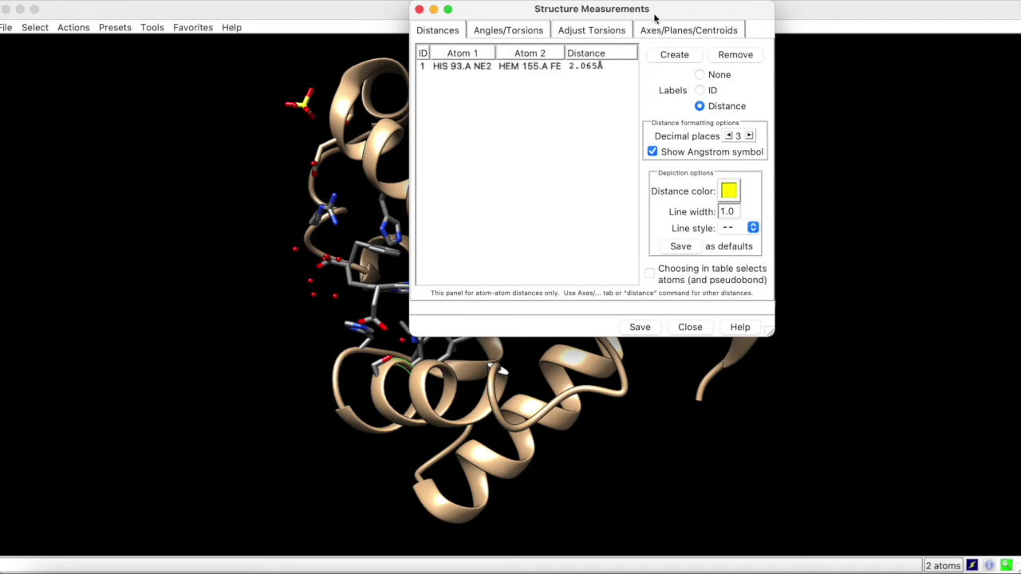
drag(656, 9, 761, 9)
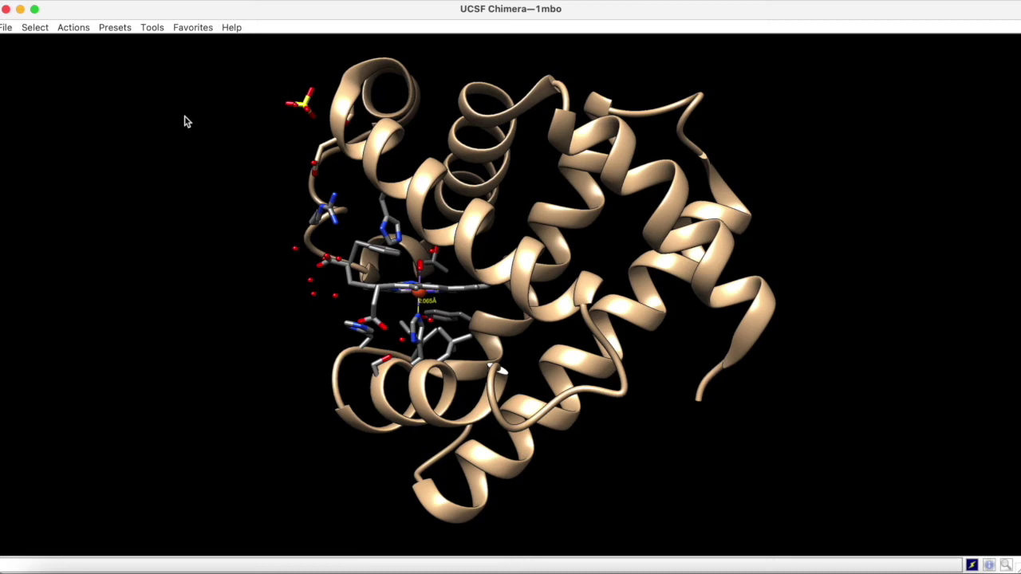
Run FindHBond with default parameters, drawing 1013 hydrogen bonds as cyan lines
click(152, 29)
mouse_move(160, 92)
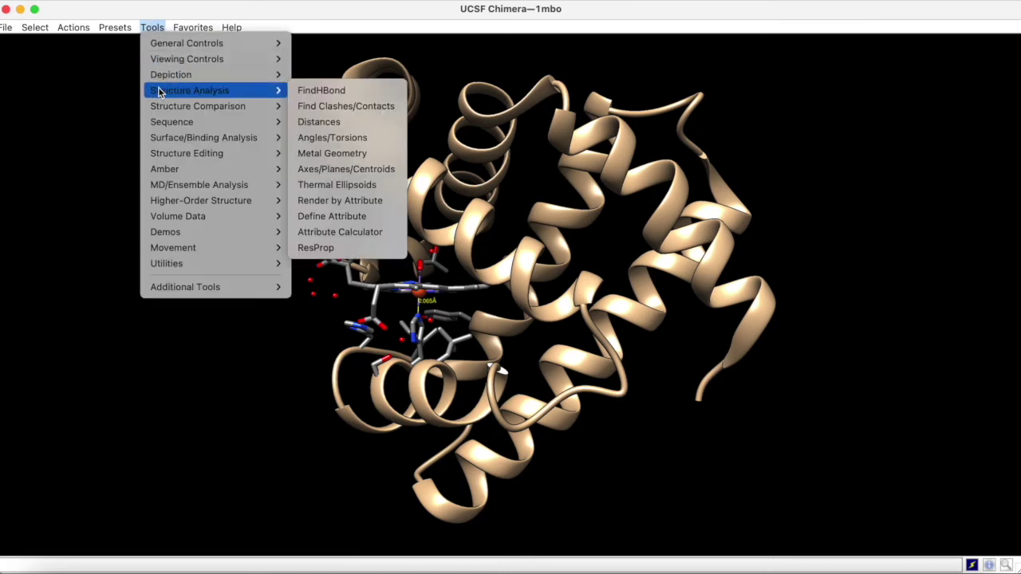
click(329, 90)
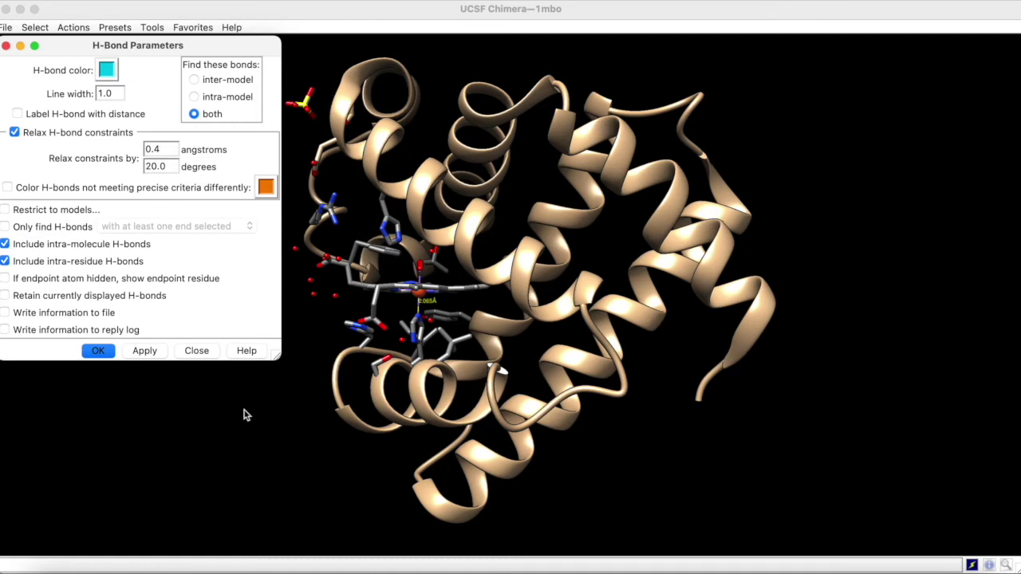
click(145, 353)
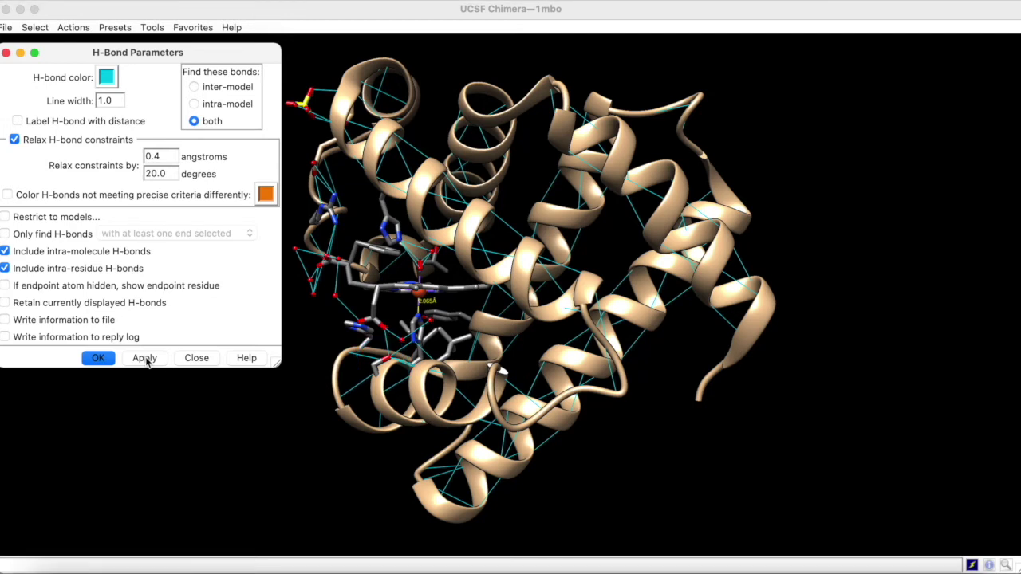
Rerun FindHBond restricted to one selected atom near the heme, leaving five H-bonds
click(375, 362)
ctrl+click(363, 362)
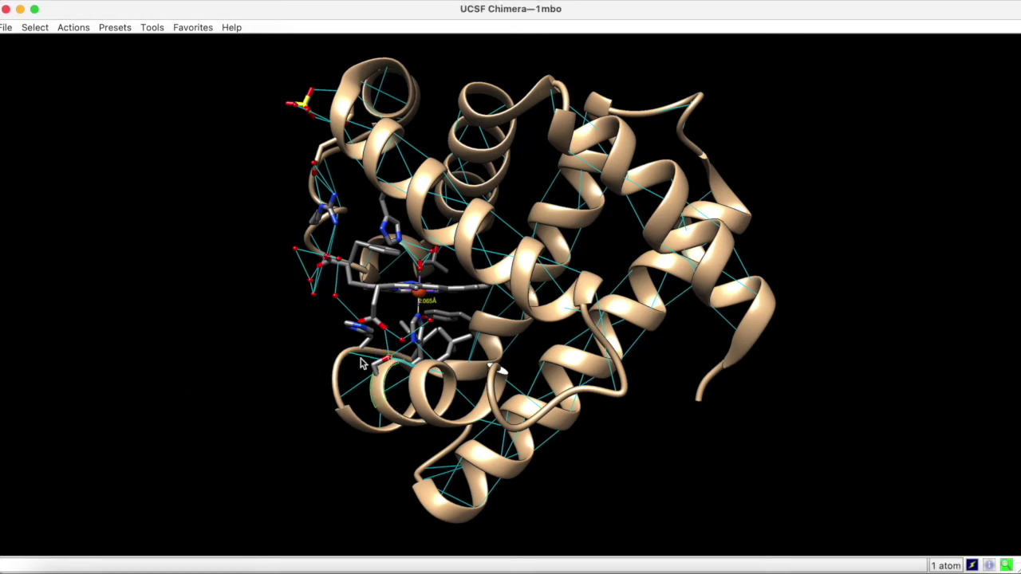
click(158, 29)
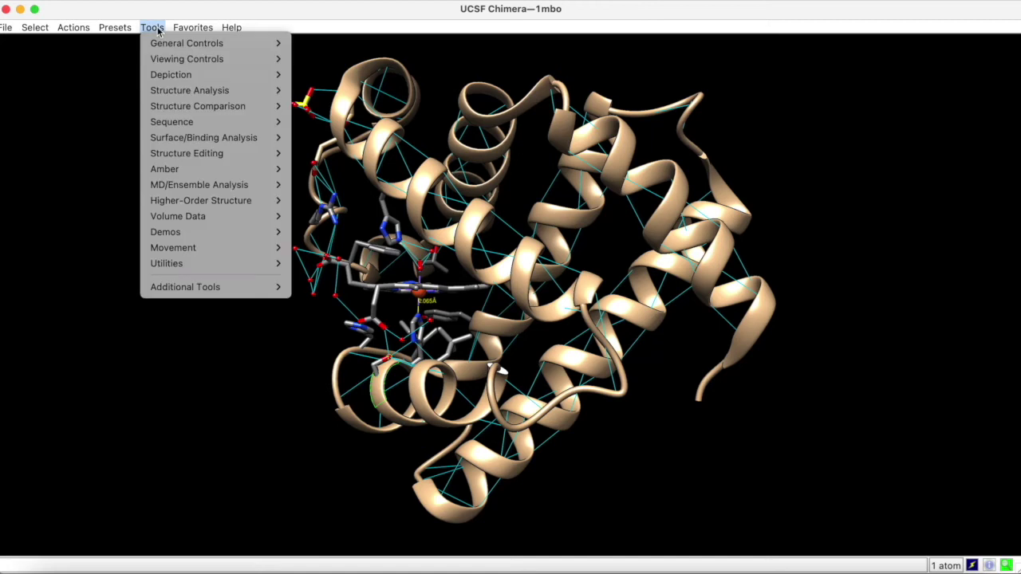
mouse_move(164, 93)
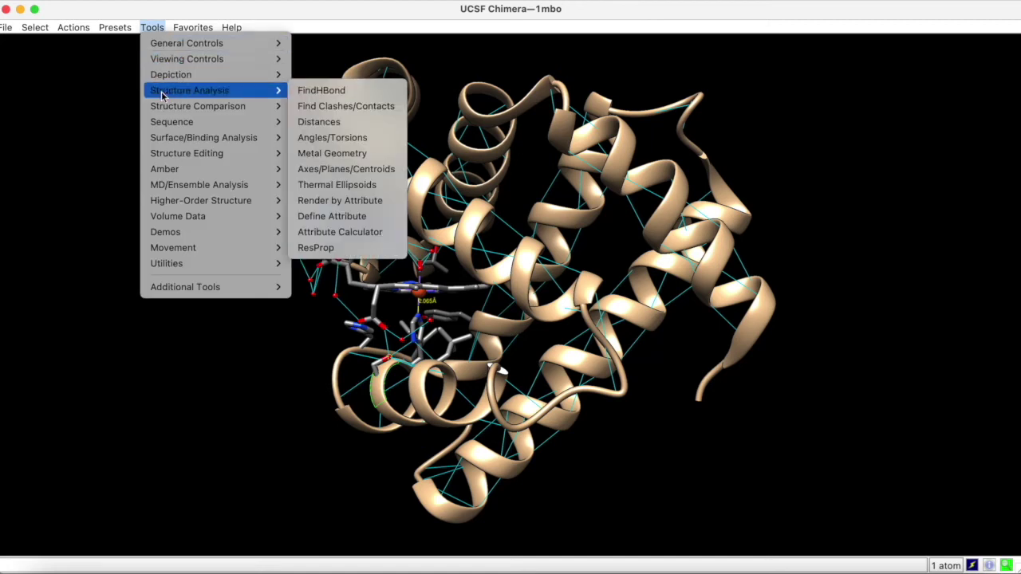
click(304, 92)
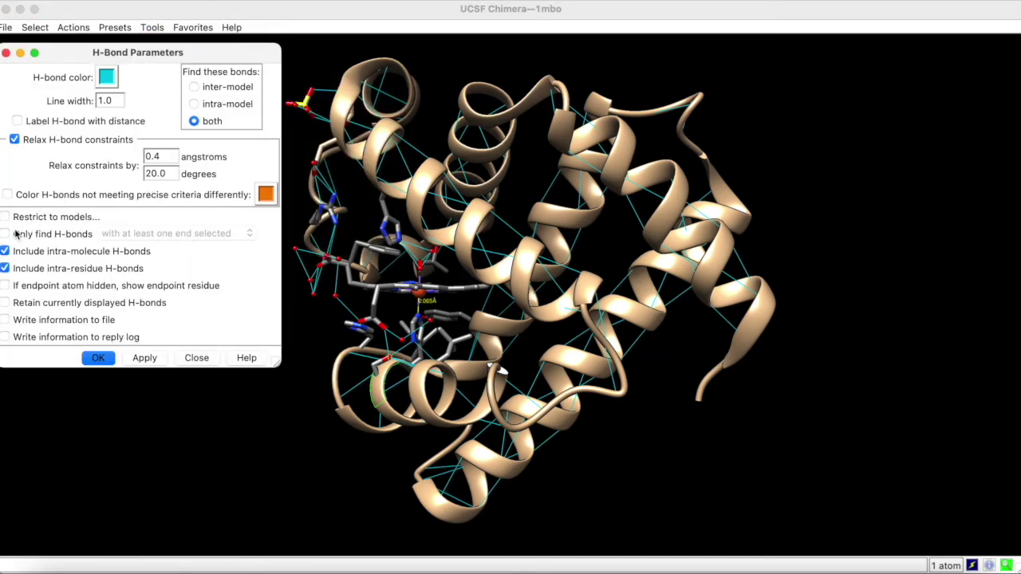
click(5, 234)
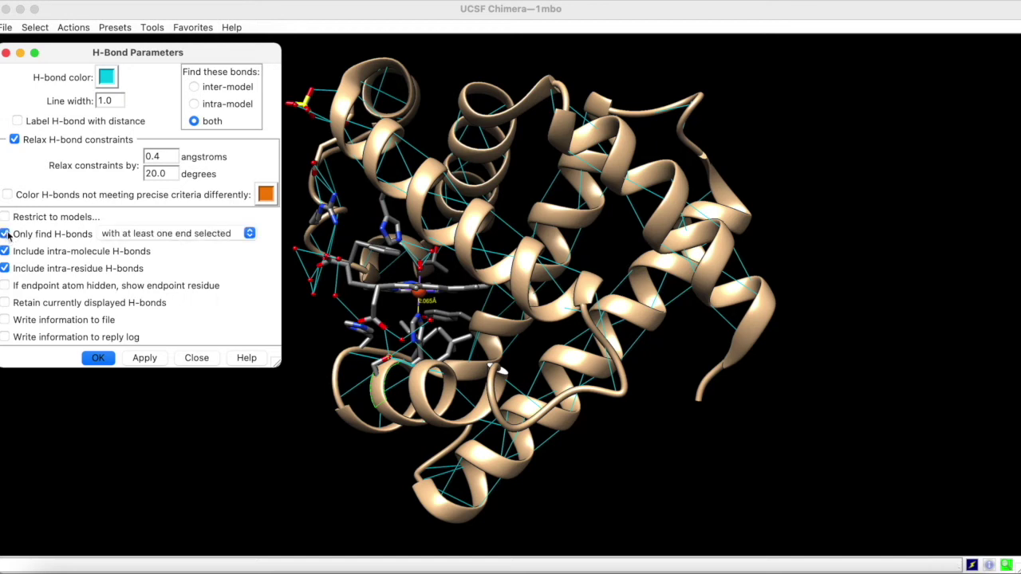
click(145, 359)
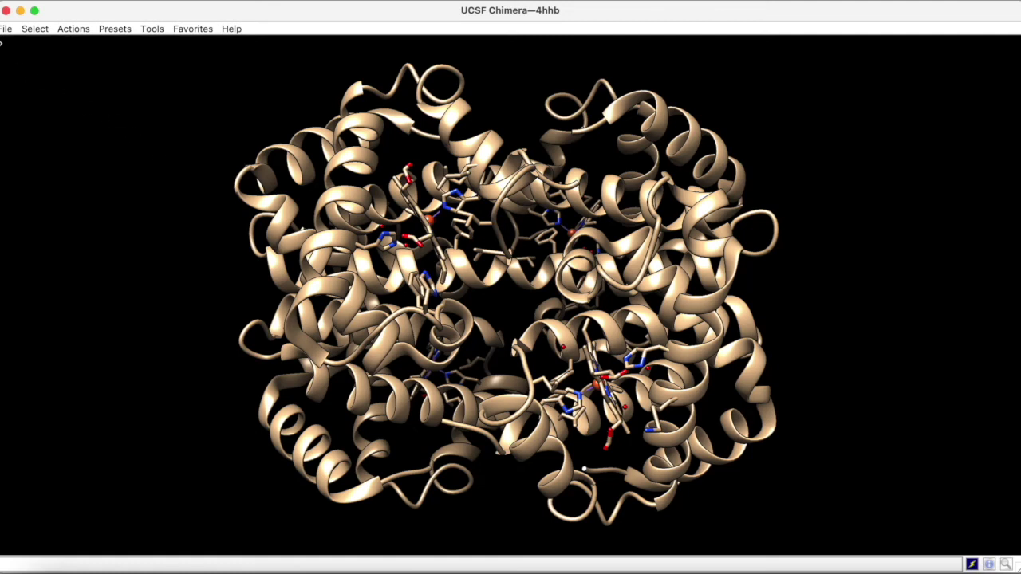
Fetch PDB entry 1mbo by ID into the session
click(4, 29)
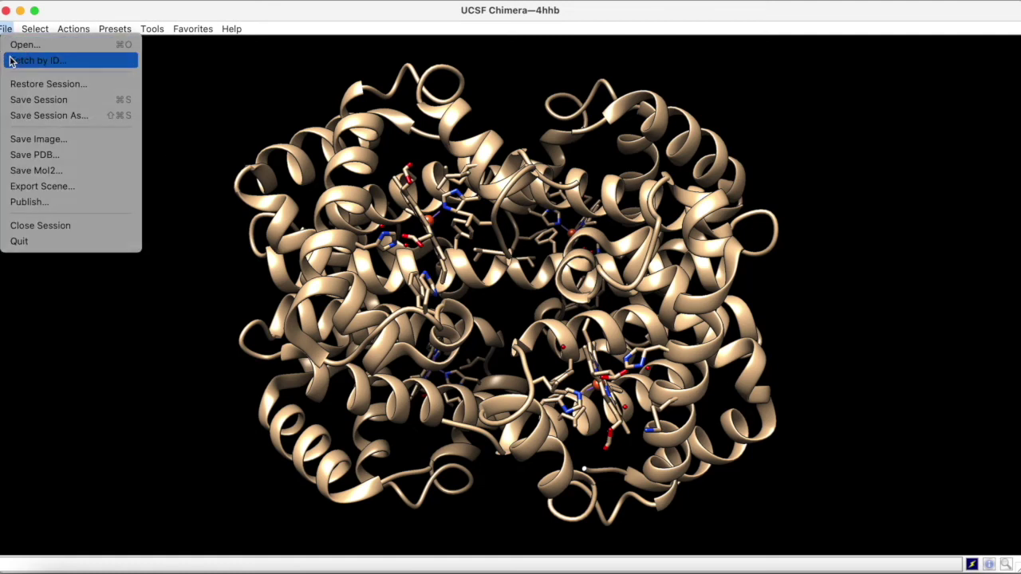
click(12, 61)
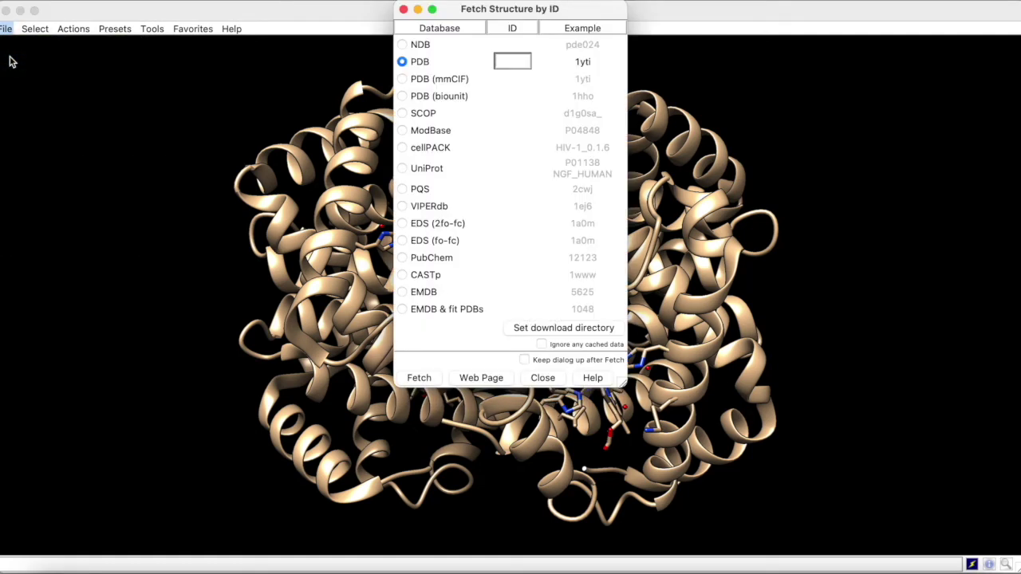
text(1mbo)
key(Return)
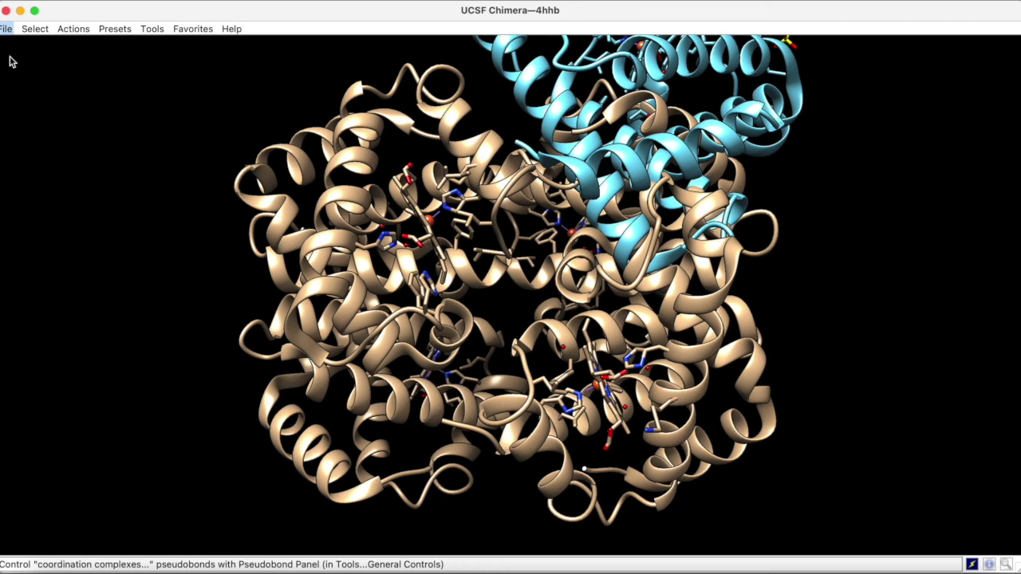
Run MatchMaker with 4hhb as reference and 1mbo as match, giving RMSD 1.119 Å
click(152, 30)
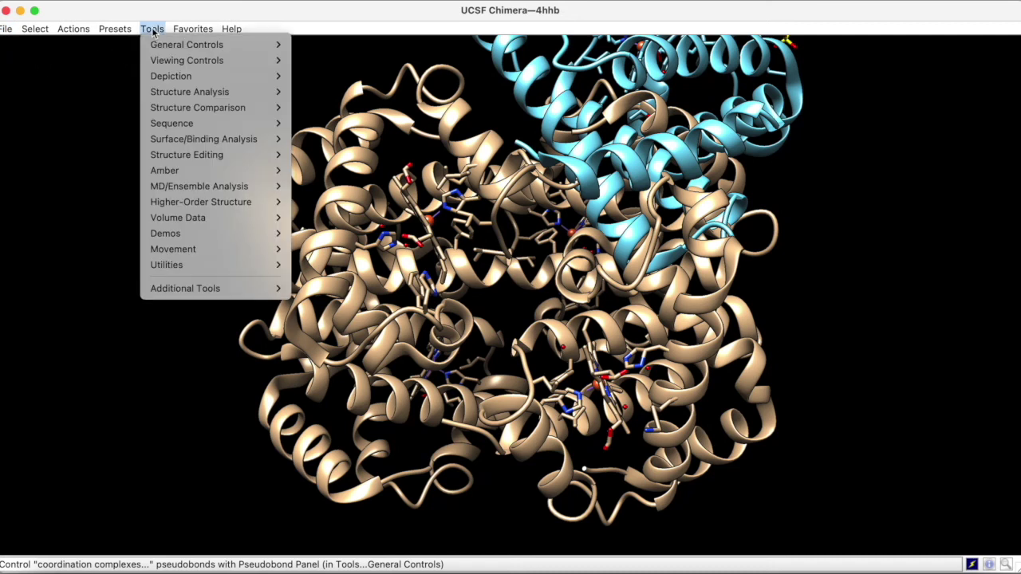
mouse_move(163, 114)
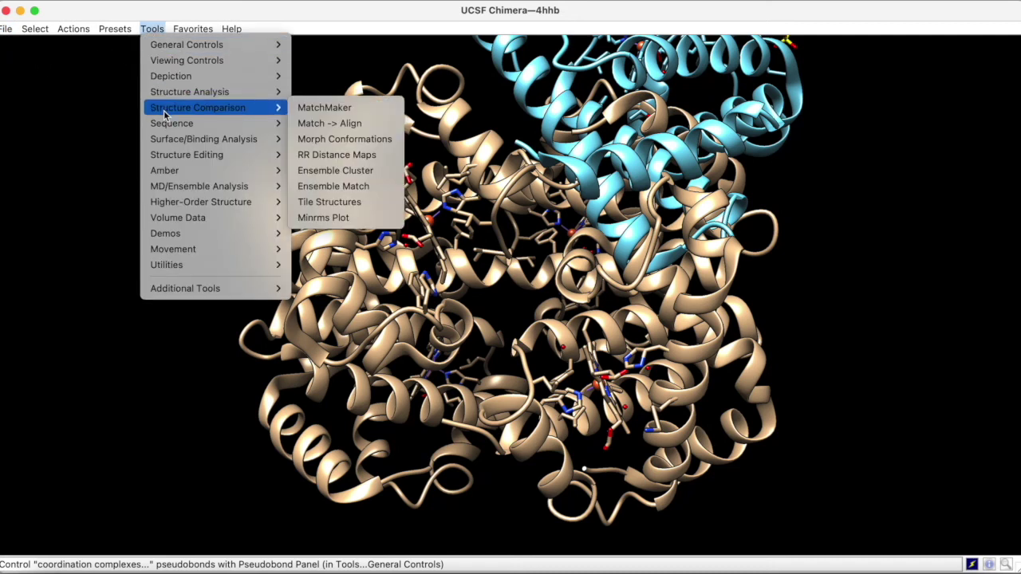
click(322, 109)
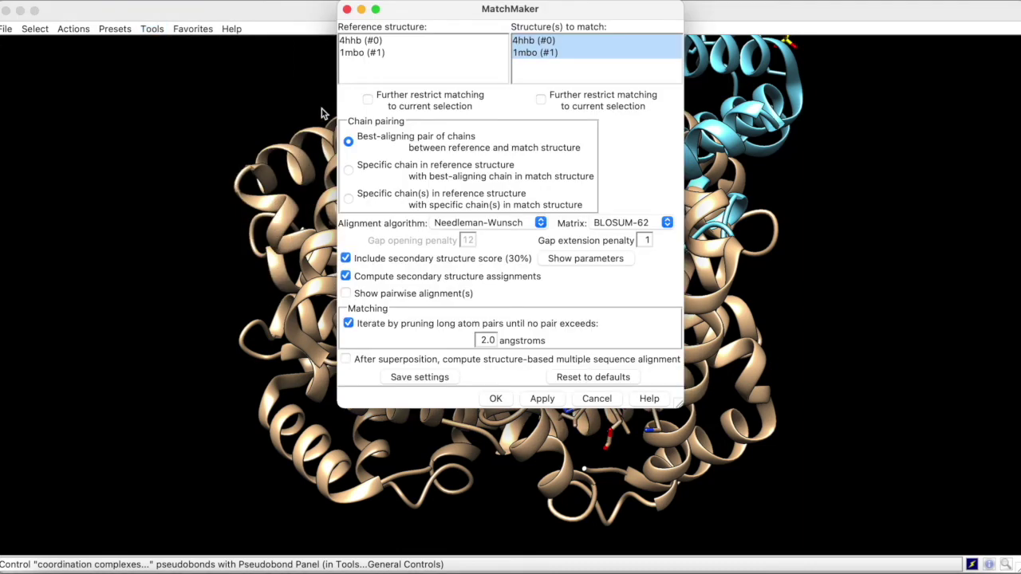
click(365, 41)
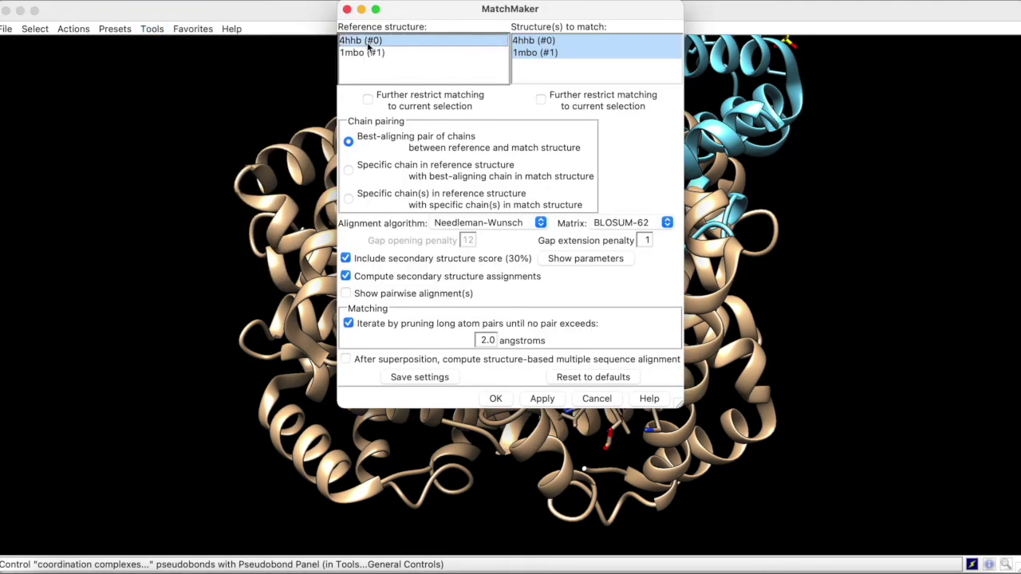
click(535, 53)
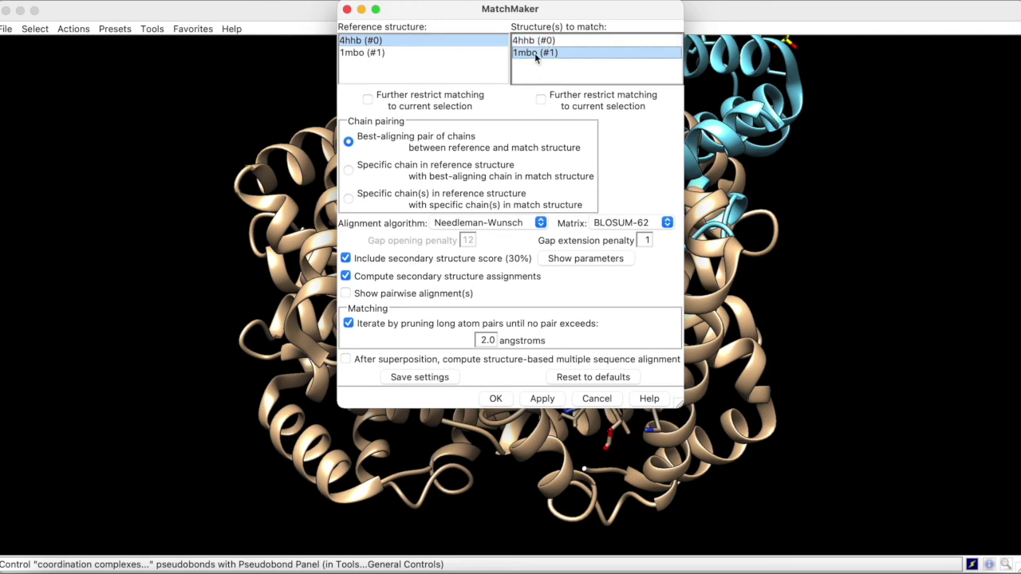
click(540, 399)
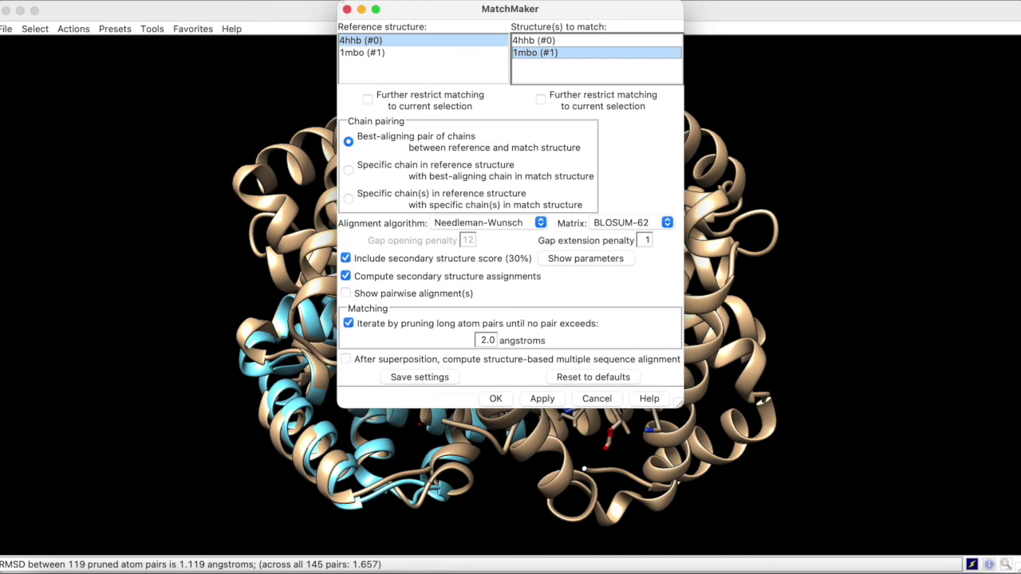
click(346, 9)
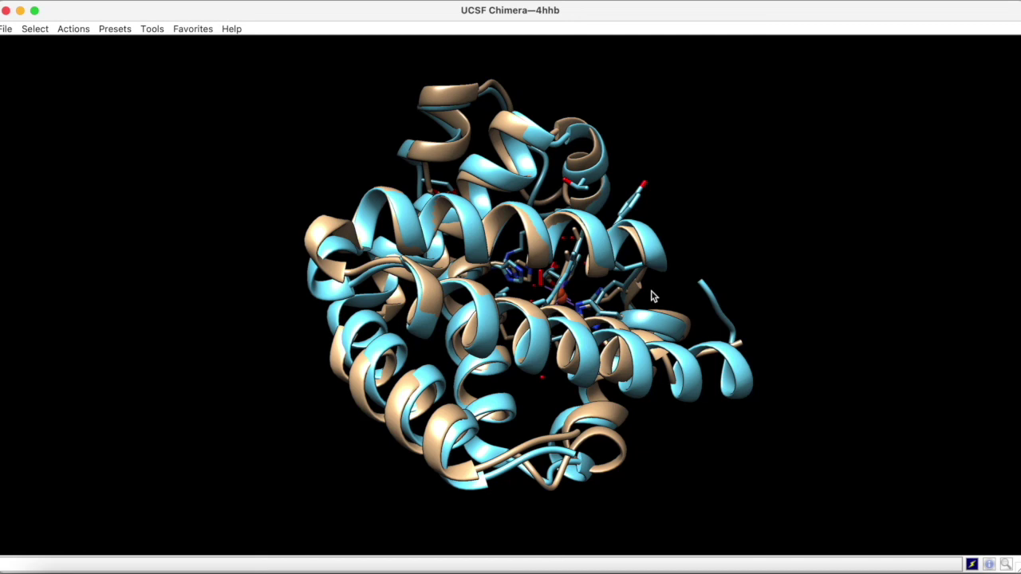
Rotate the overlaid 1mbo and 4hhb models to compare their heme pockets
drag(659, 292, 720, 311)
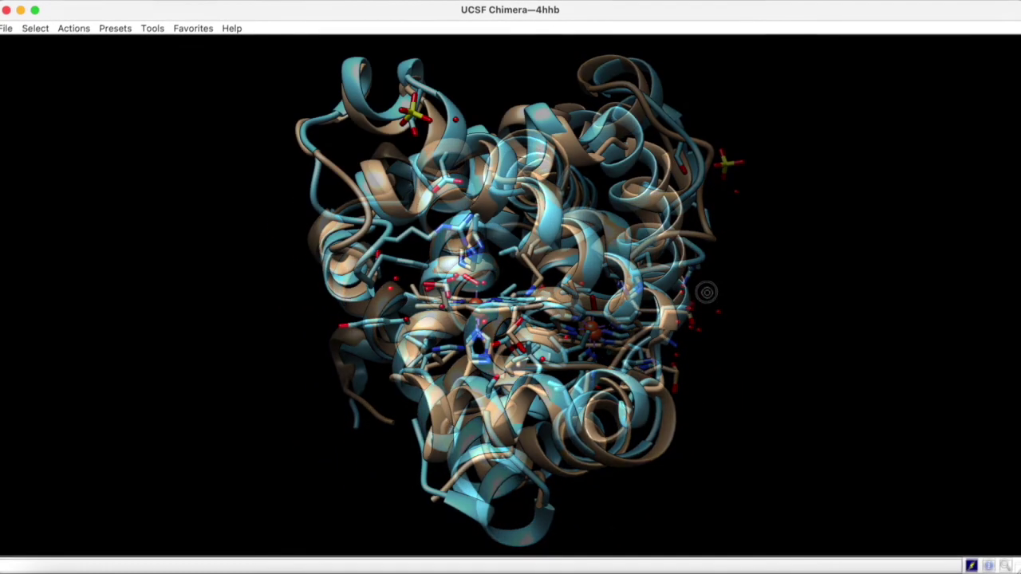